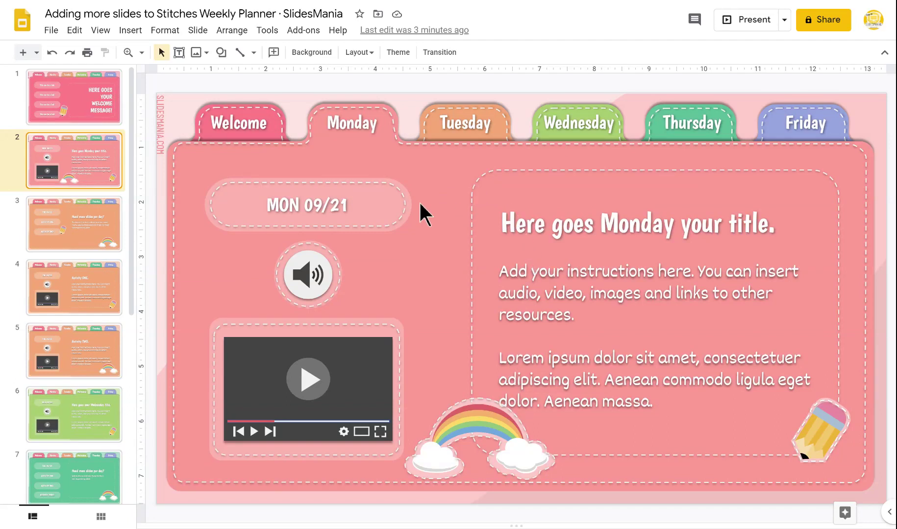
Review the Tuesday slide's ACTIVITY ONE and TWO links and their activity slides, then return to Monday.
click(74, 230)
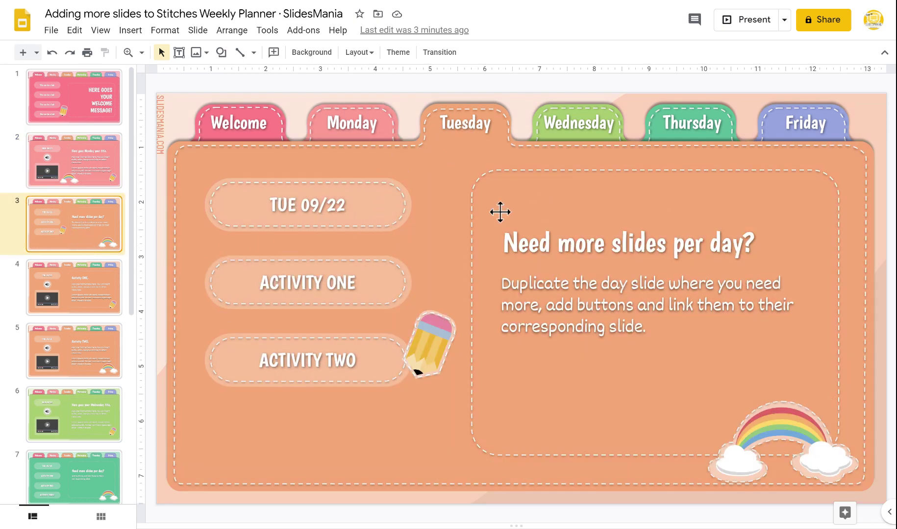
click(385, 304)
click(387, 354)
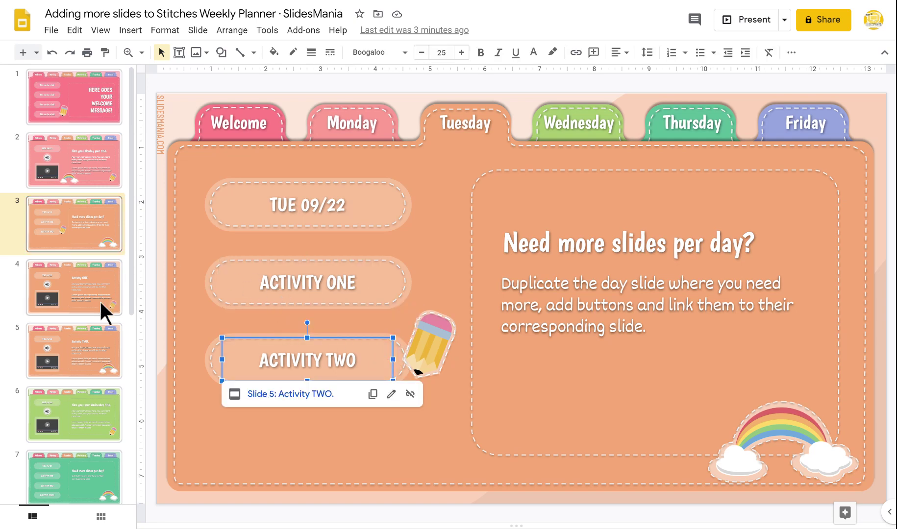
click(103, 314)
click(91, 344)
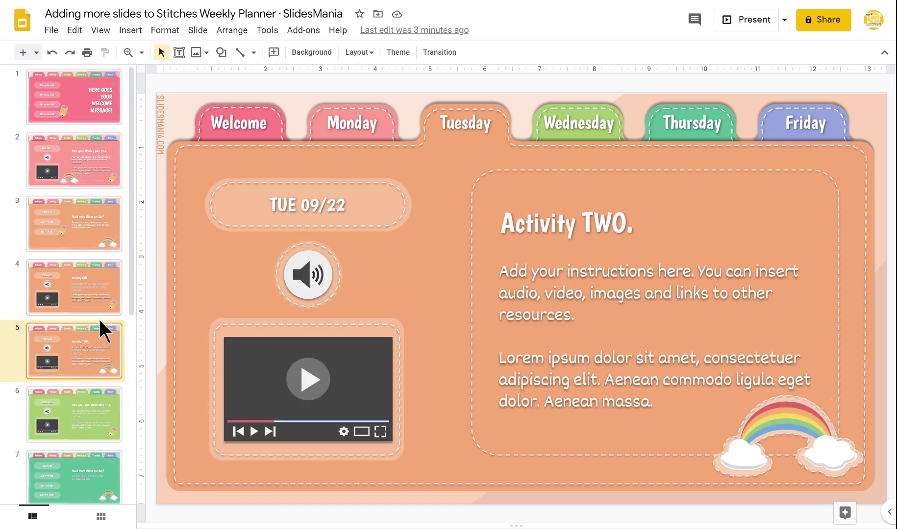
click(73, 170)
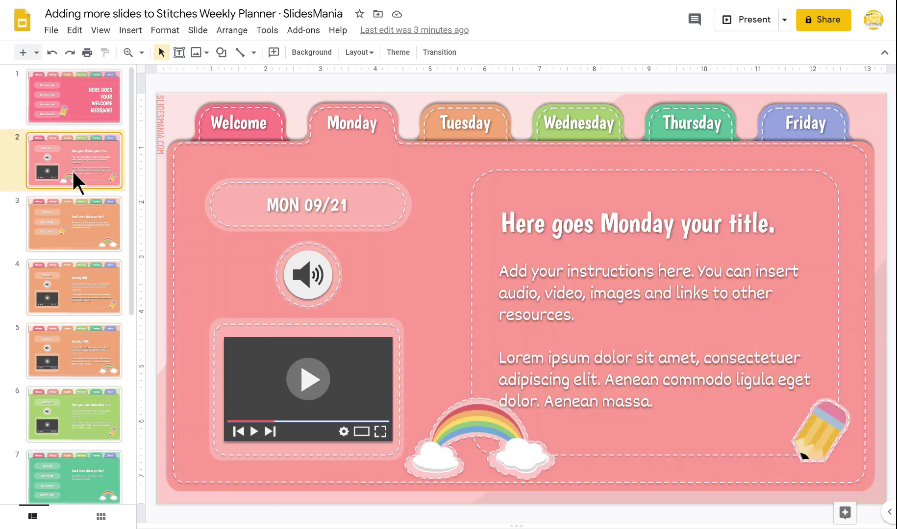
Duplicate the Monday slide and confirm its Welcome, Monday, Tuesday and Wednesday tab links.
right_click(73, 172)
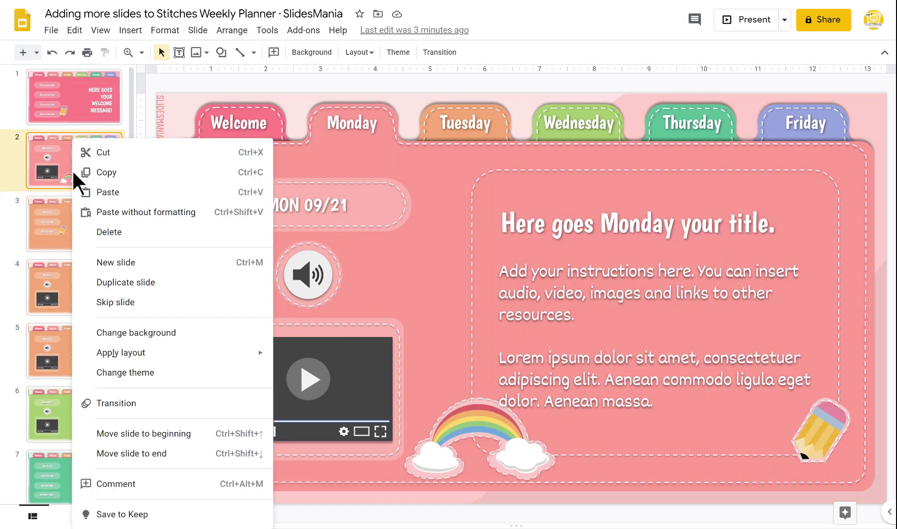
click(147, 285)
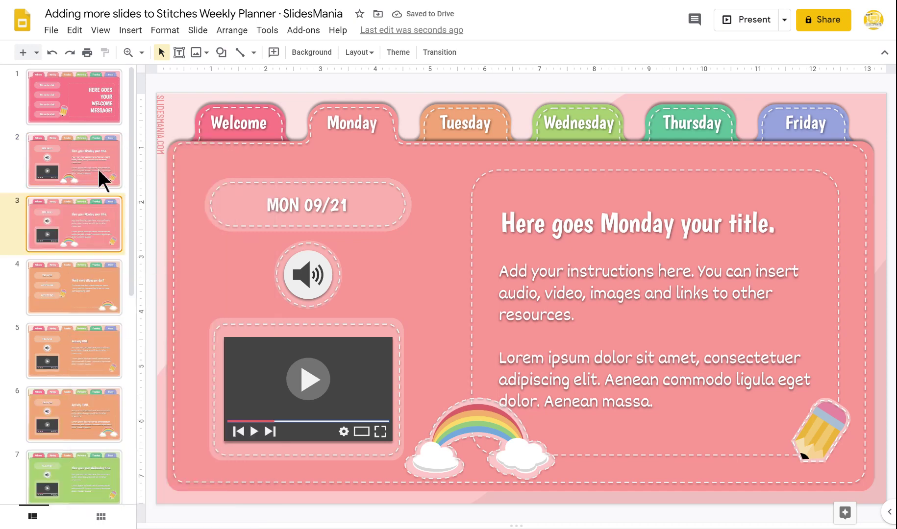
click(233, 129)
click(330, 131)
click(441, 133)
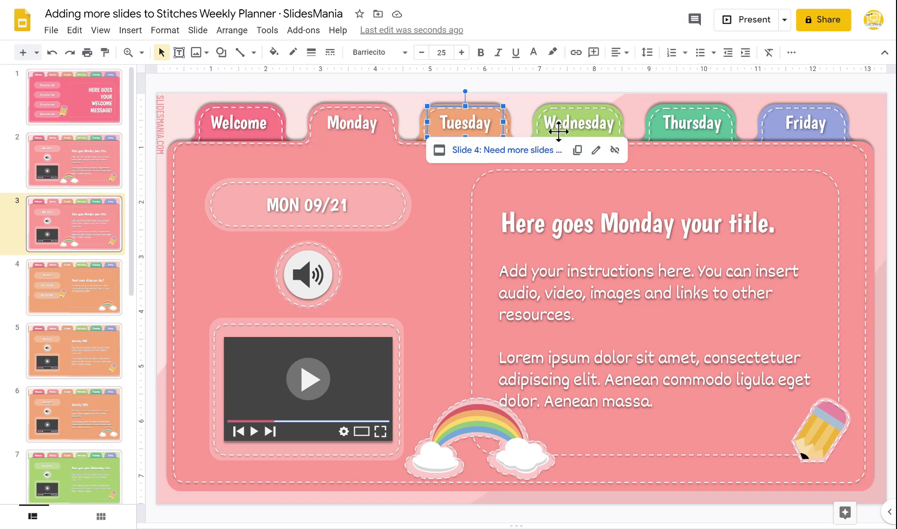
click(559, 133)
click(235, 126)
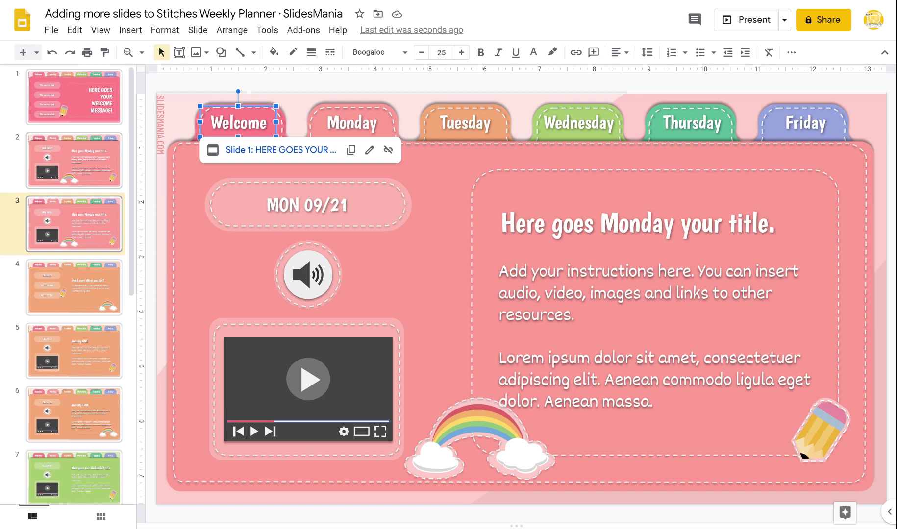
click(102, 159)
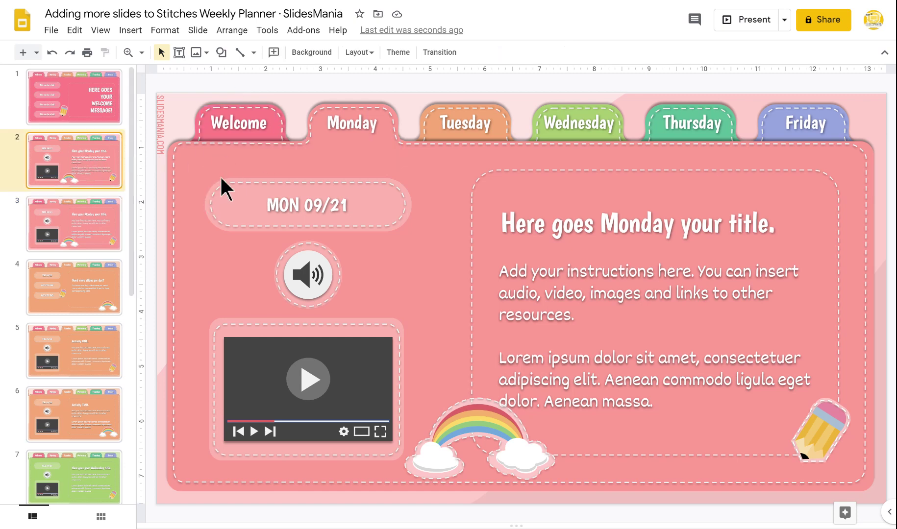
Delete all Monday slide content except the MON 09/21 box, then go to the Tuesday slide.
drag(194, 158, 851, 444)
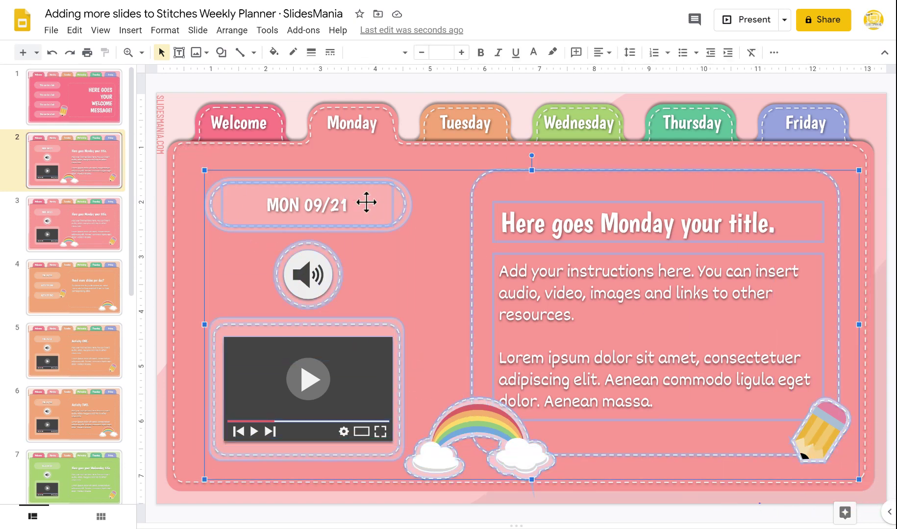
shift+click(387, 205)
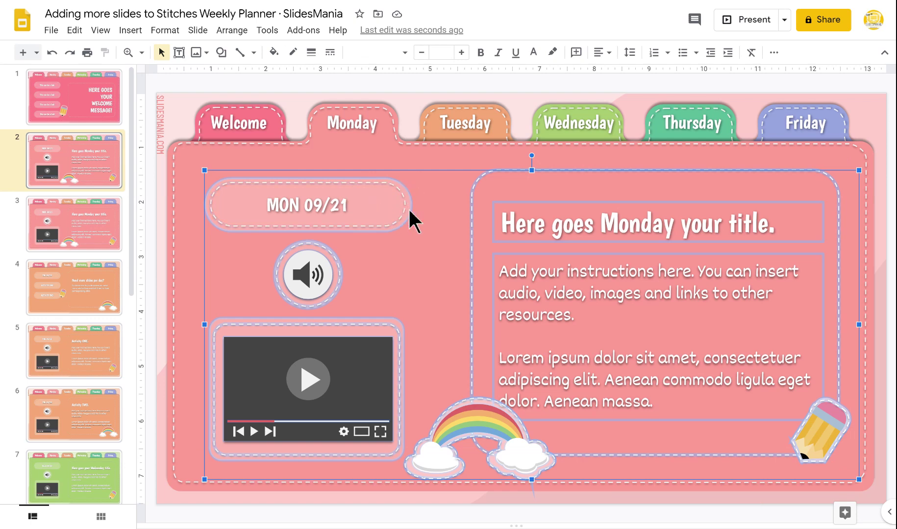
key(Delete)
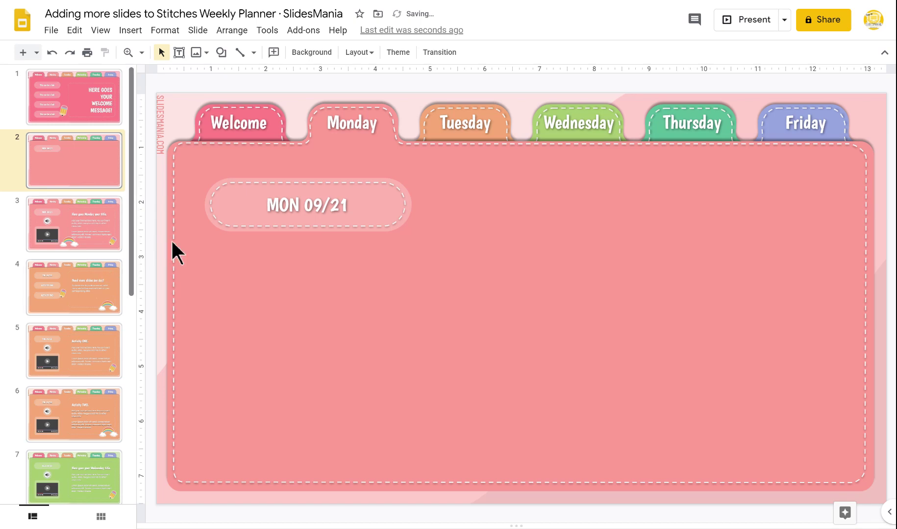
click(70, 291)
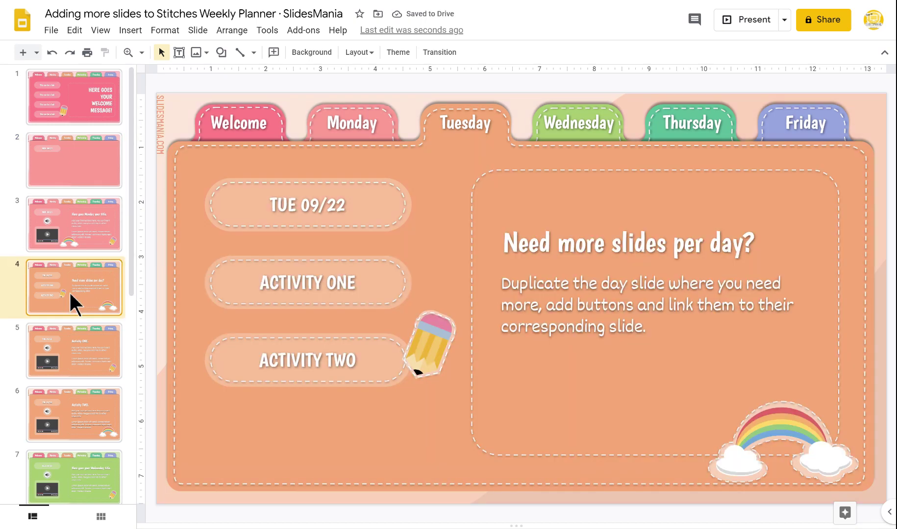
Select all the Tuesday menu content: activity buttons, pencil, text frame and instructions.
mouse_move(201, 249)
mouse_down()
mouse_move(216, 277)
mouse_move(421, 314)
mouse_up()
shift+click(518, 206)
shift+click(521, 289)
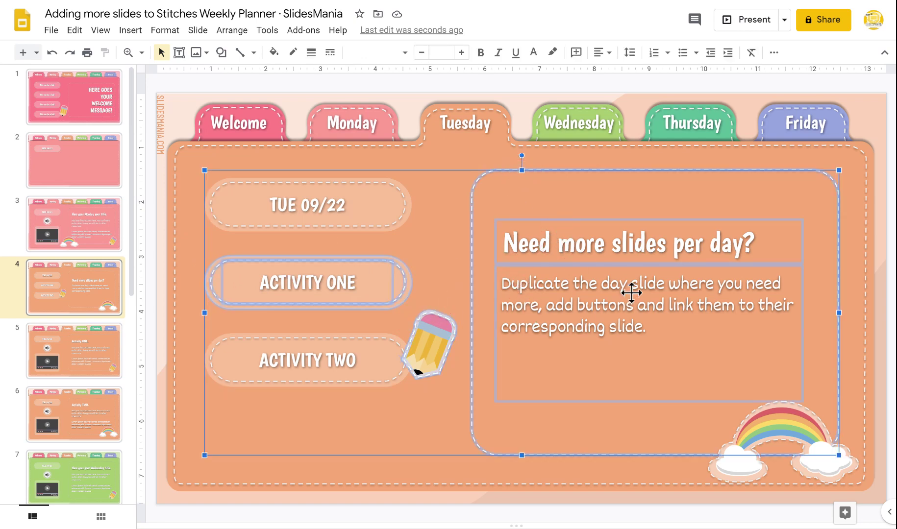
click(262, 163)
drag(195, 166, 860, 480)
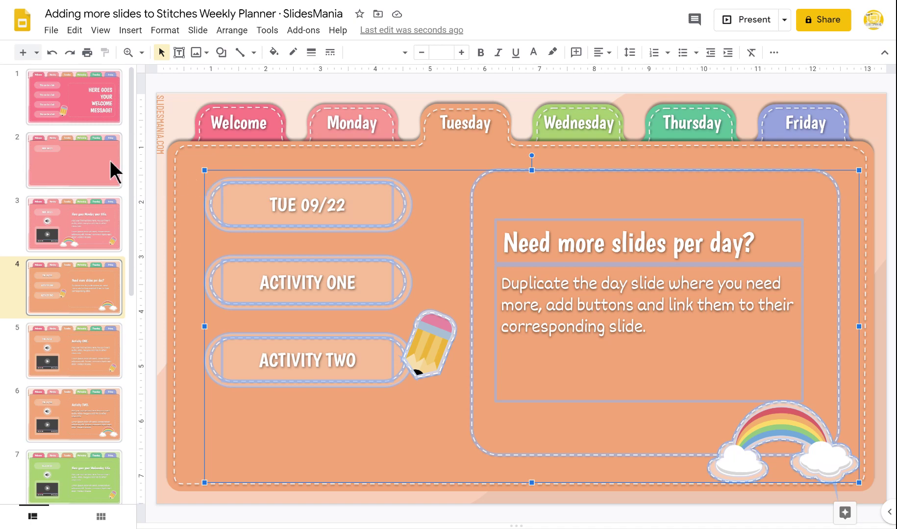
Paste the Tuesday content onto the Monday slide and delete the extra date boxes, keeping MON 09/21.
click(58, 172)
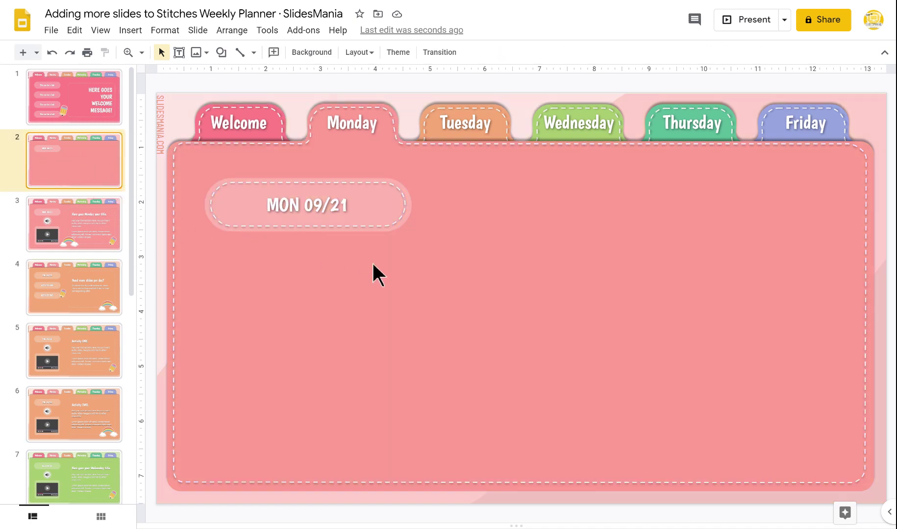
key(ctrl+v)
click(442, 158)
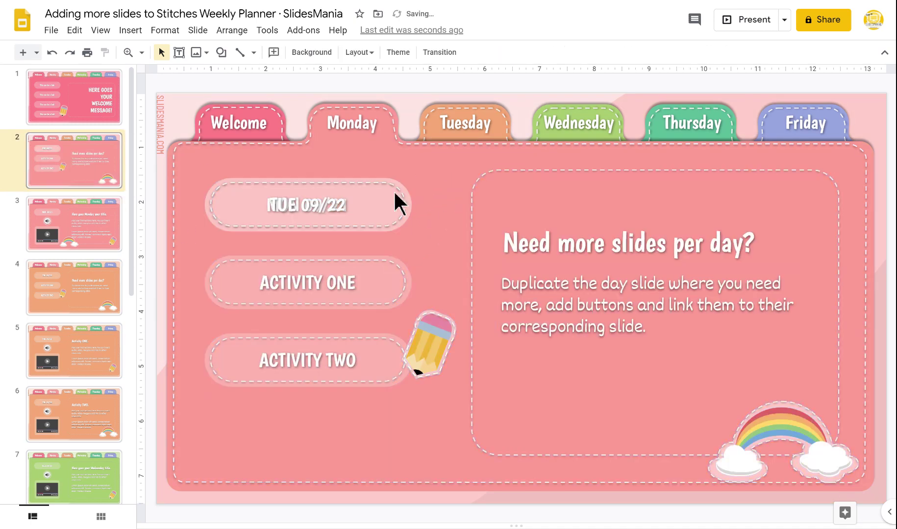
click(394, 195)
key(Delete)
click(401, 192)
key(Delete)
click(410, 200)
key(Delete)
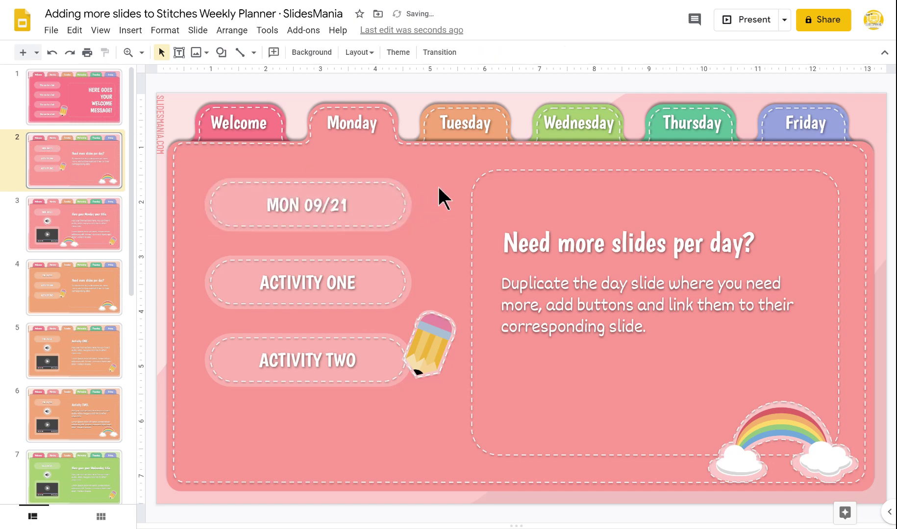
mouse_move(208, 325)
mouse_down()
mouse_move(323, 392)
mouse_move(430, 398)
mouse_up()
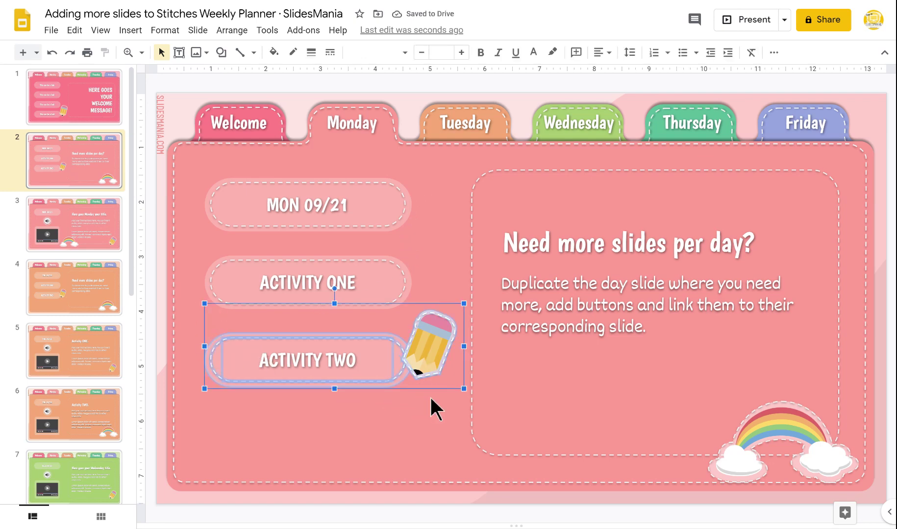
Delete ACTIVITY TWO and the pencil, and relink ACTIVITY ONE from Slide 5 to Slide 3.
key(Delete)
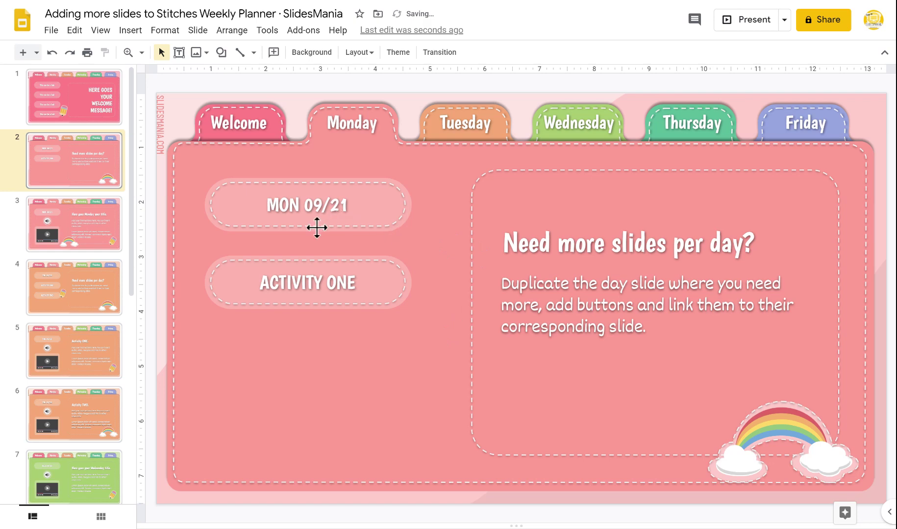
click(264, 266)
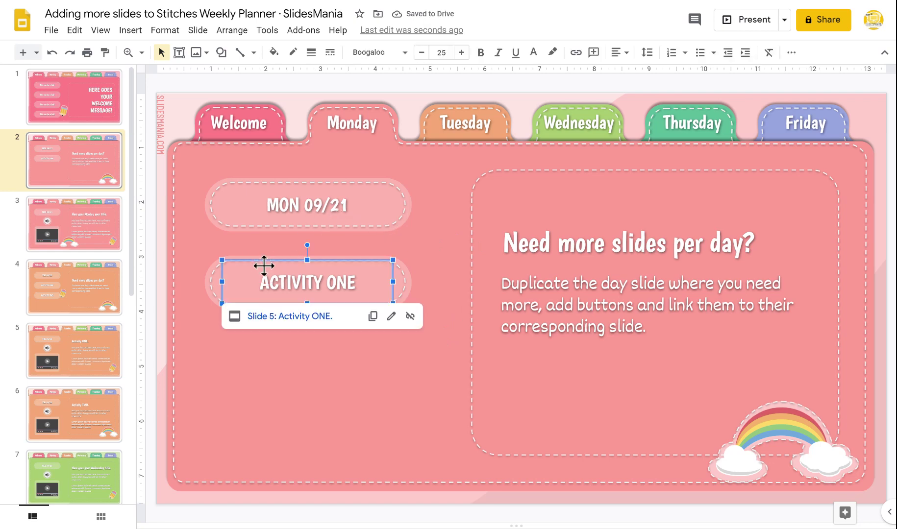
click(392, 318)
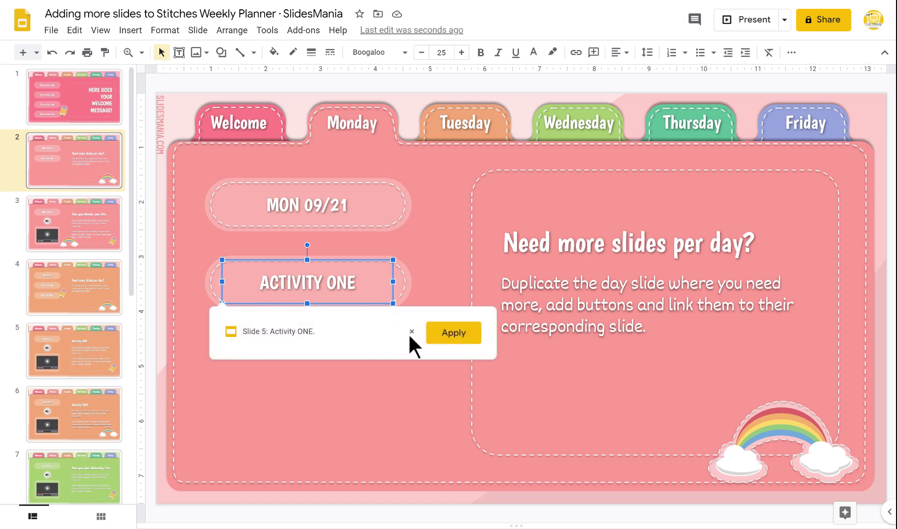
click(411, 332)
click(353, 360)
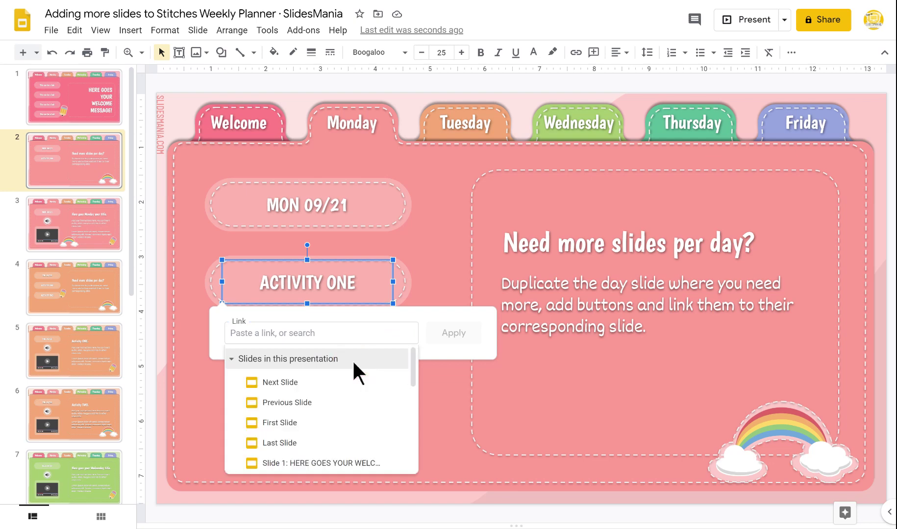
drag(411, 360, 412, 383)
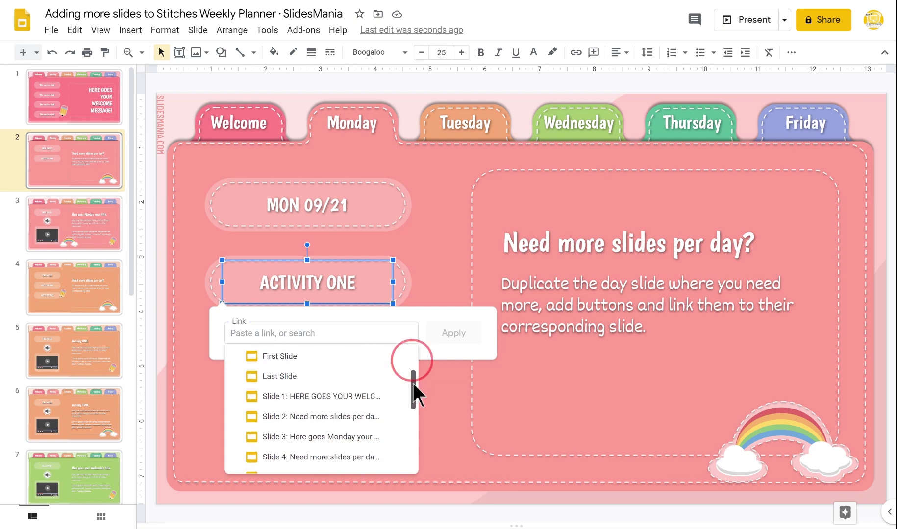
click(314, 435)
click(449, 331)
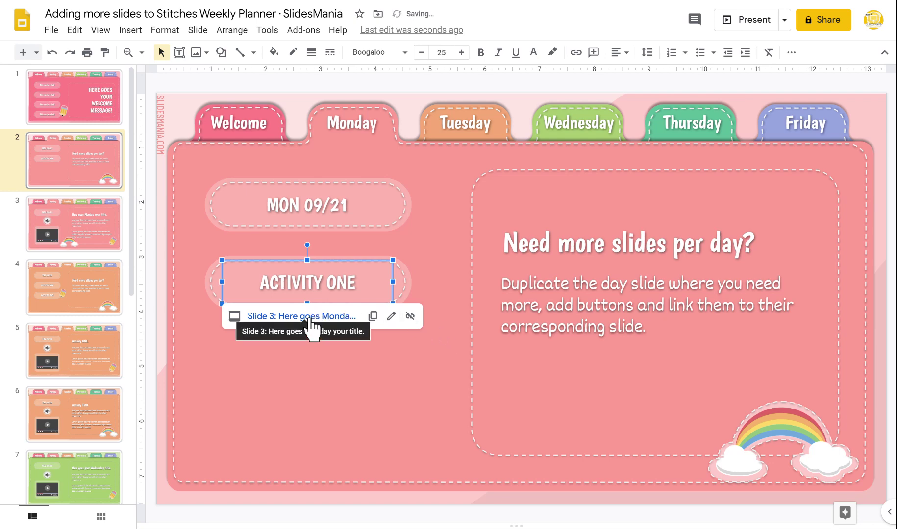
click(310, 317)
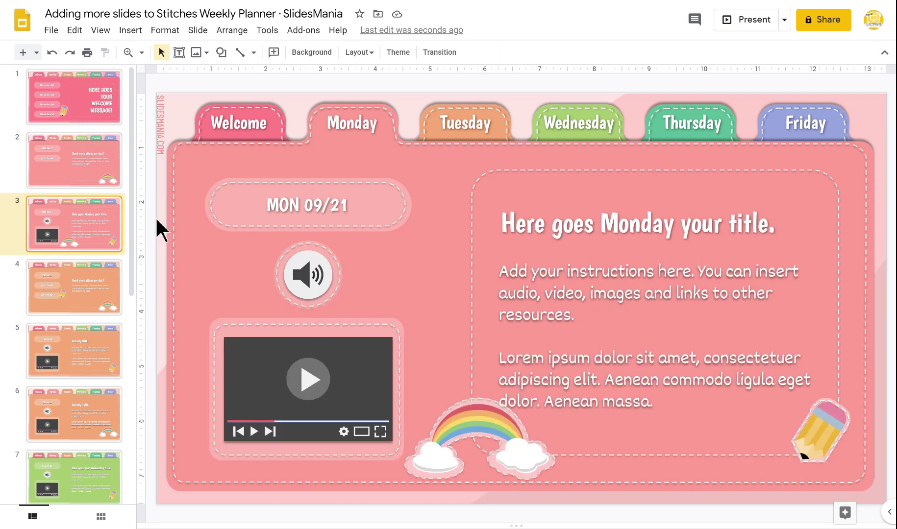
Duplicate the Monday activity slide (slide 3).
click(86, 172)
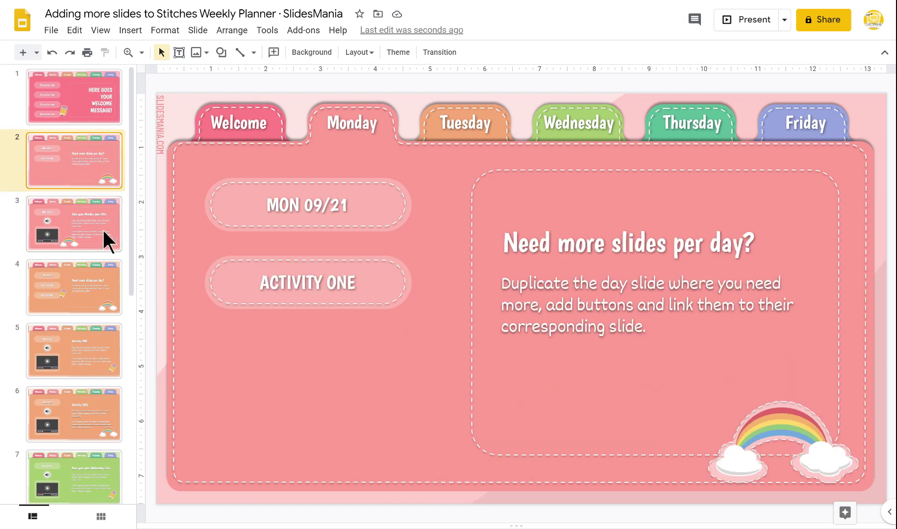
click(101, 228)
right_click(101, 228)
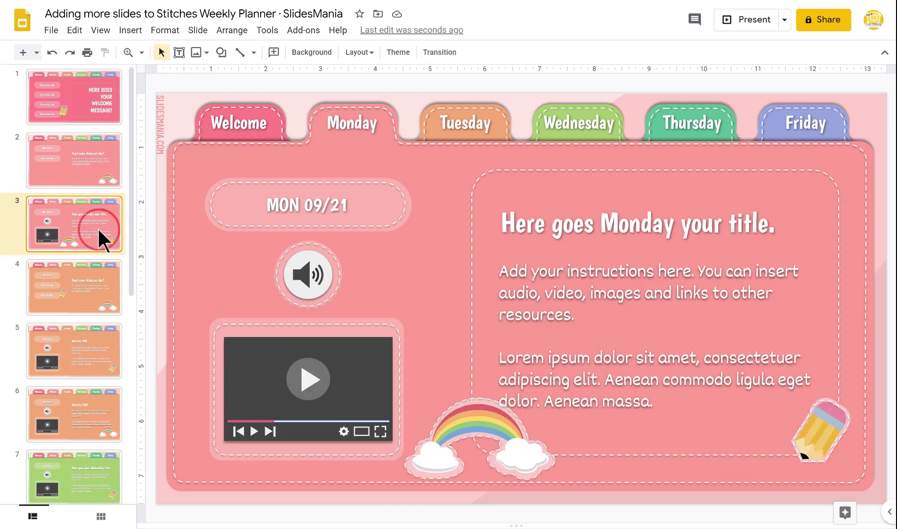
click(142, 284)
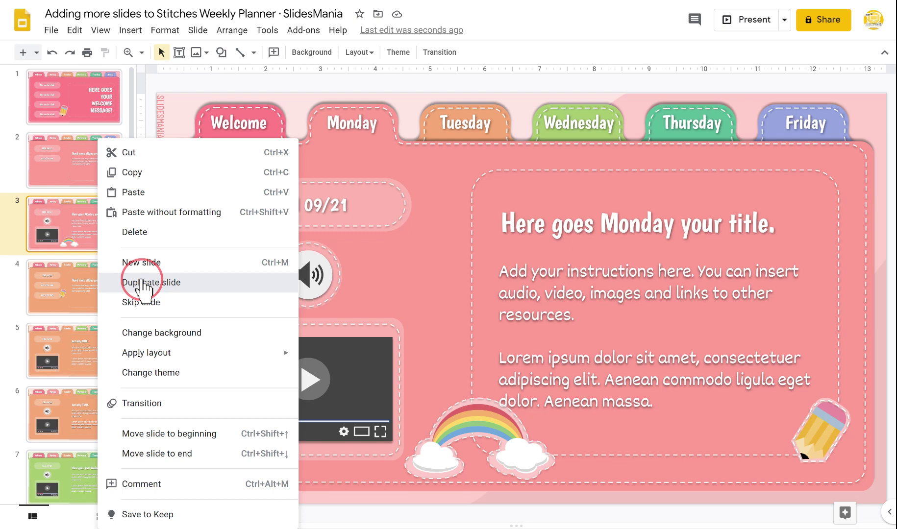
Copy the ACTIVITY ONE button on the Monday menu and place the copy below it.
click(80, 156)
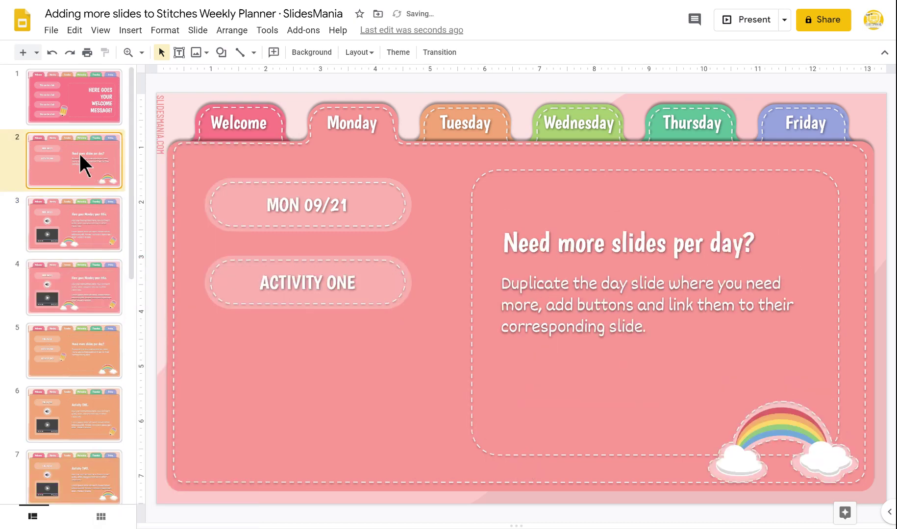
drag(203, 247, 413, 319)
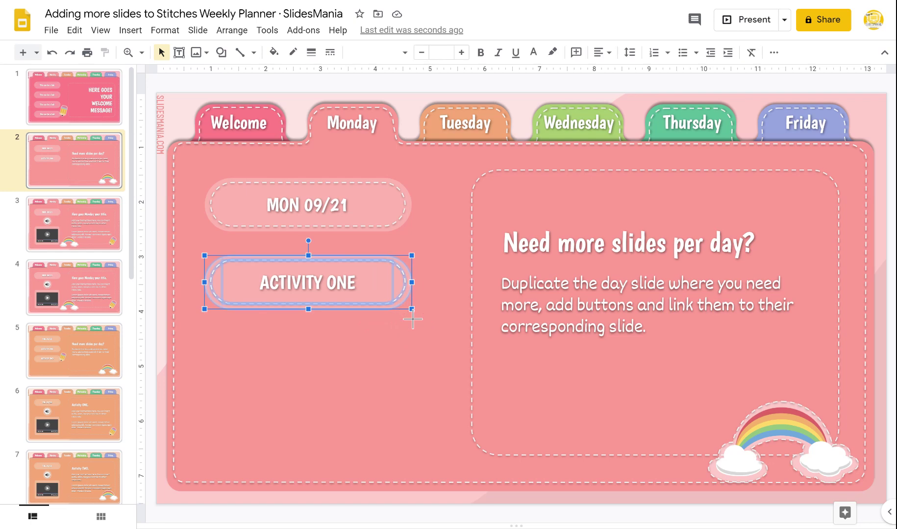
key(ctrl+d)
drag(400, 301, 390, 377)
Change the copied button's label from ACTIVITY ONE to ACTIVITY TWO.
click(421, 326)
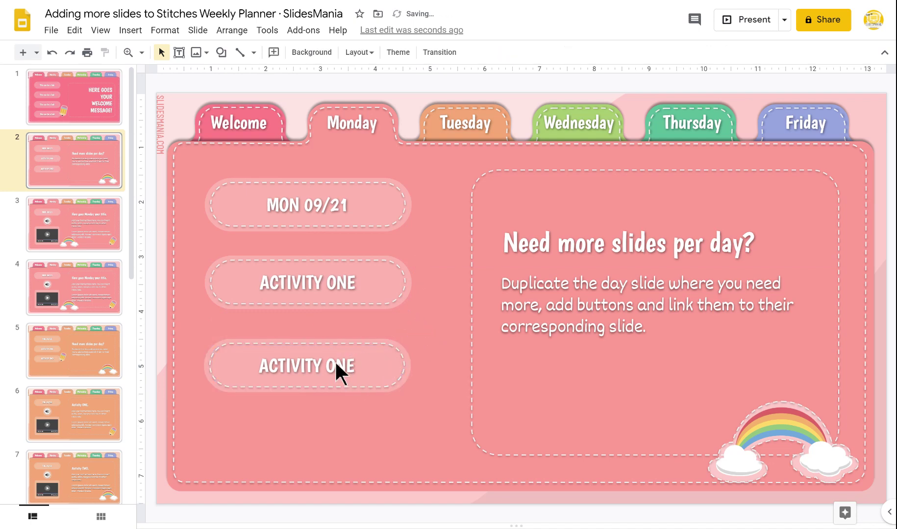
double_click(336, 366)
click(336, 366)
key(BackSpace)
key(BackSpace)
key(Delete)
text(TWO)
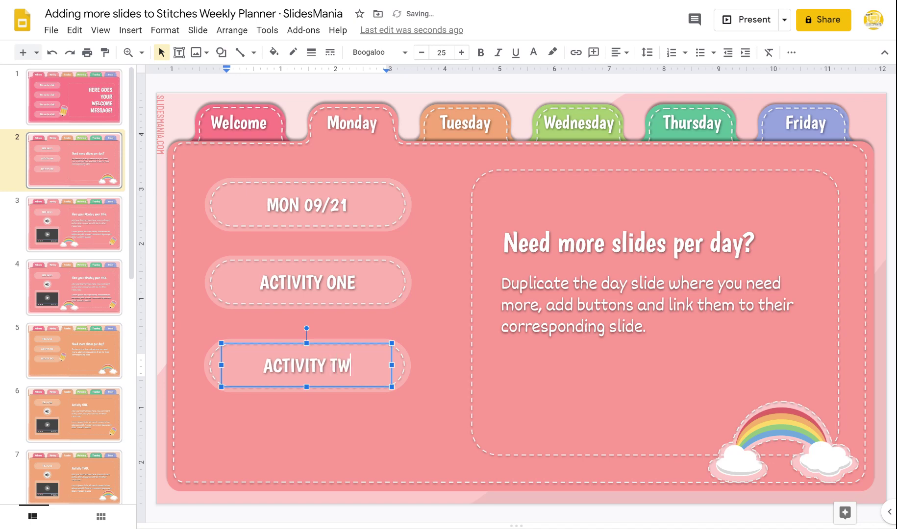
click(415, 400)
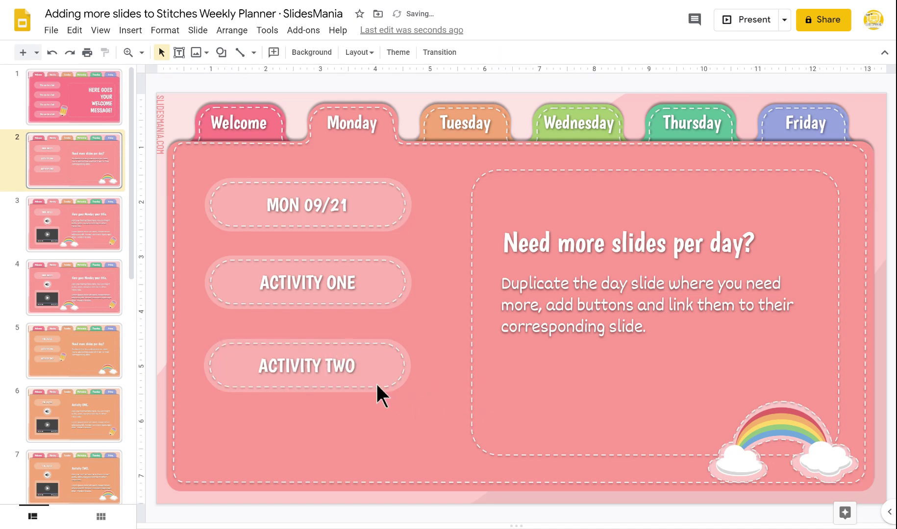
Relink the ACTIVITY TWO button from Slide 3 to Slide 4 and verify both button links.
click(376, 382)
click(383, 404)
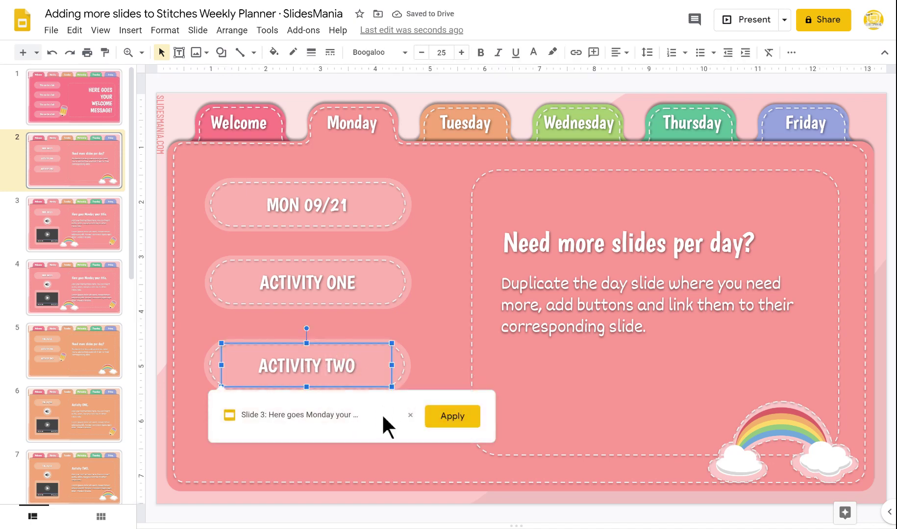
click(411, 415)
click(369, 443)
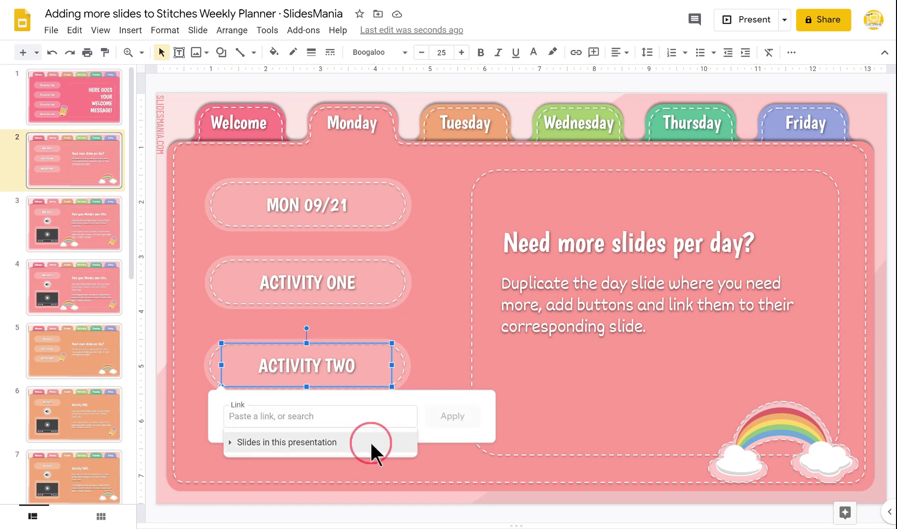
drag(411, 448, 403, 483)
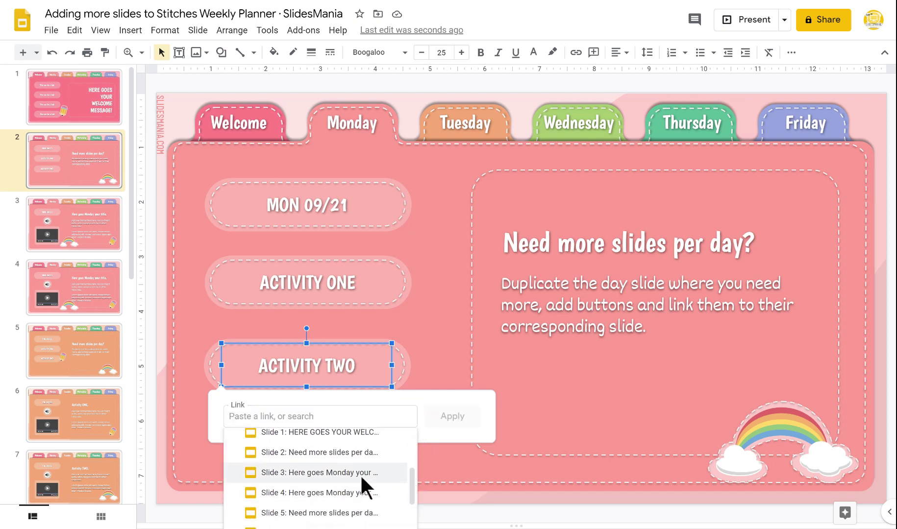
click(356, 492)
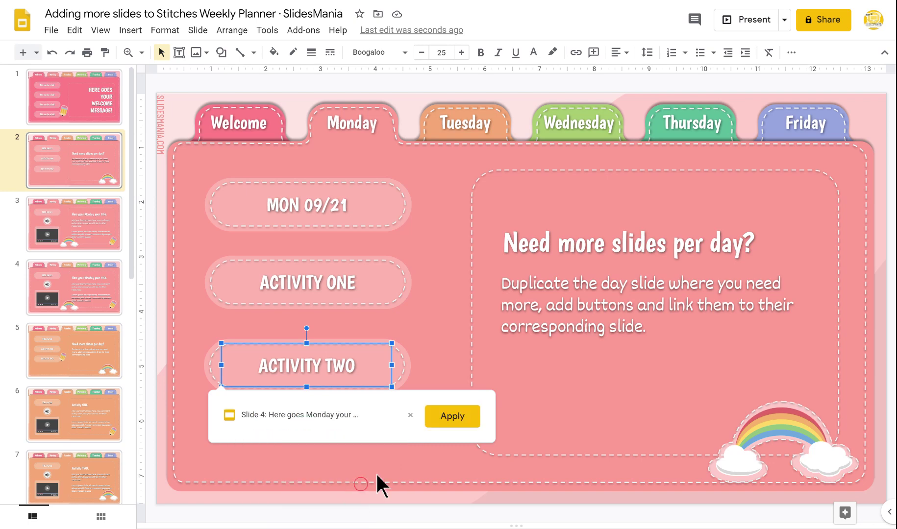
click(448, 417)
click(373, 294)
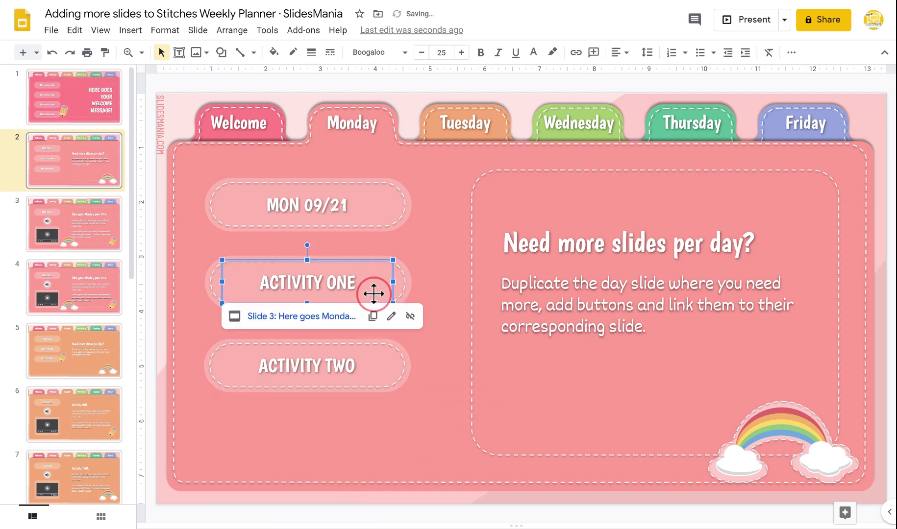
click(359, 363)
click(433, 294)
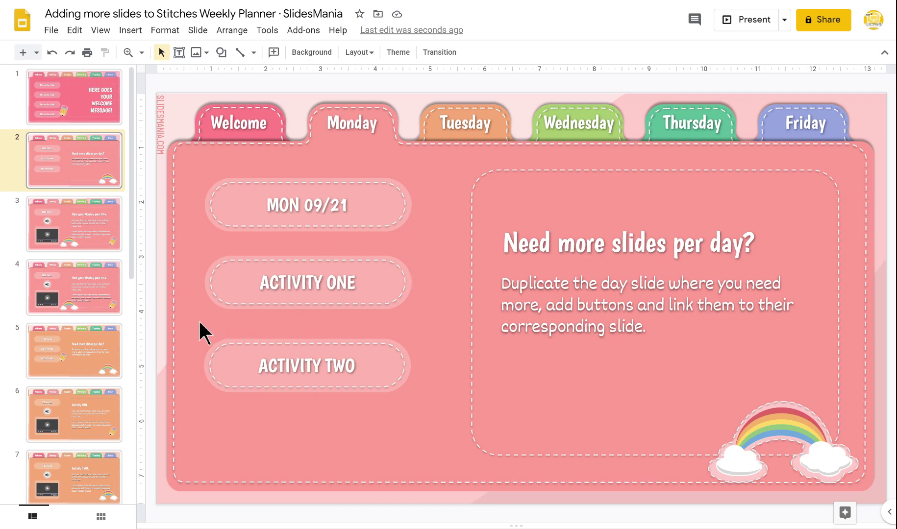
Nudge the ACTIVITY TWO button into position with the arrow keys.
drag(196, 321, 429, 381)
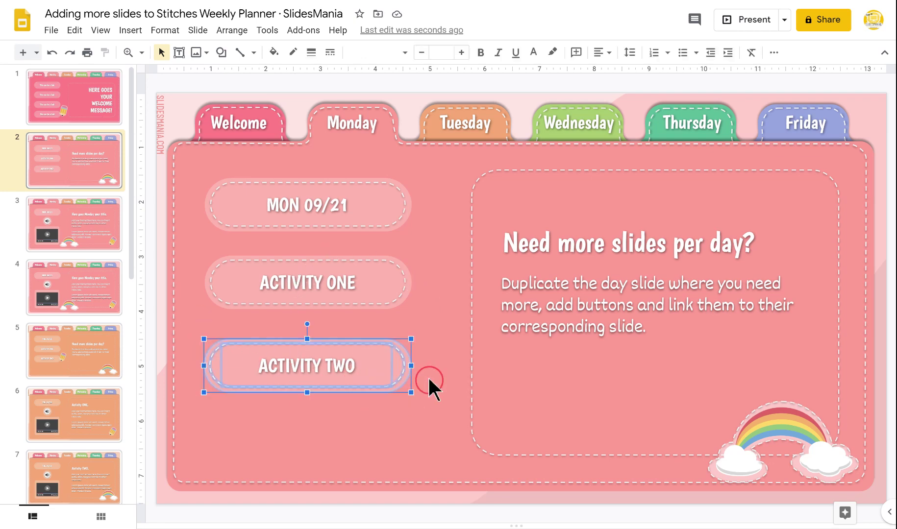
key(Up)
key(Up)
key(Up)
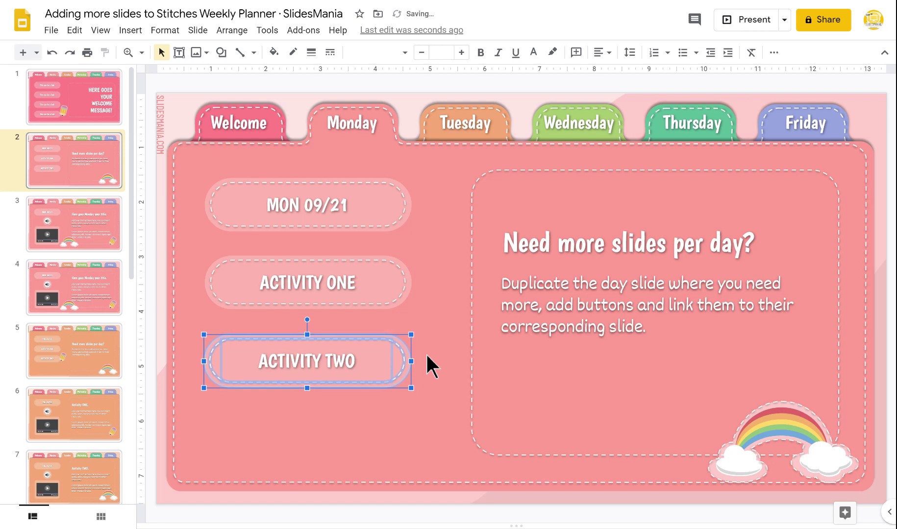
key(Right)
key(Right)
key(Right)
key(Left)
key(Left)
key(Left)
click(422, 385)
Duplicate ACTIVITY TWO into the bottom slot of the card and remove the copy's Slide 4 link.
drag(418, 403, 205, 335)
key(ctrl+d)
drag(372, 366, 395, 431)
click(383, 432)
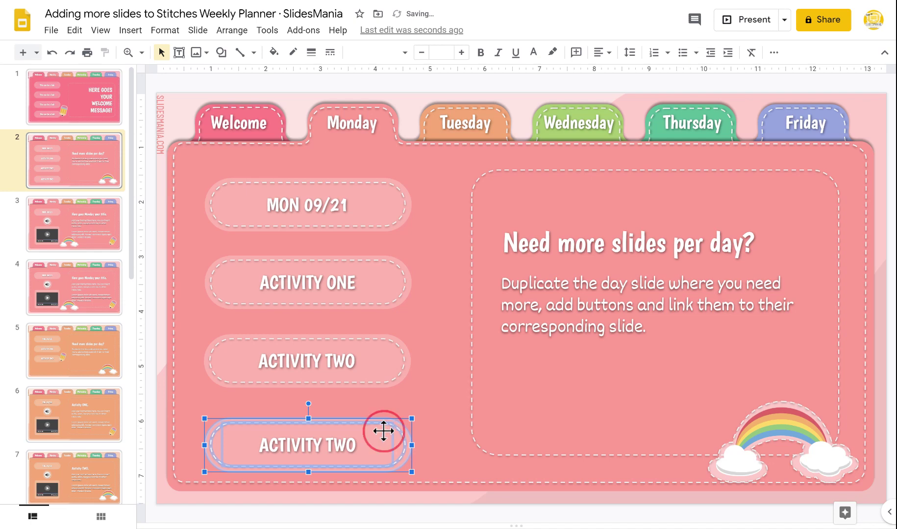
click(392, 444)
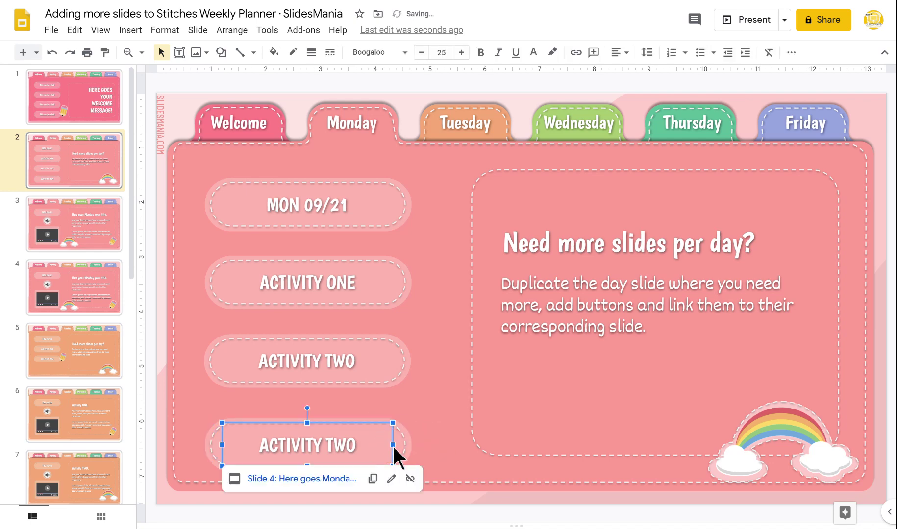
click(410, 479)
click(437, 434)
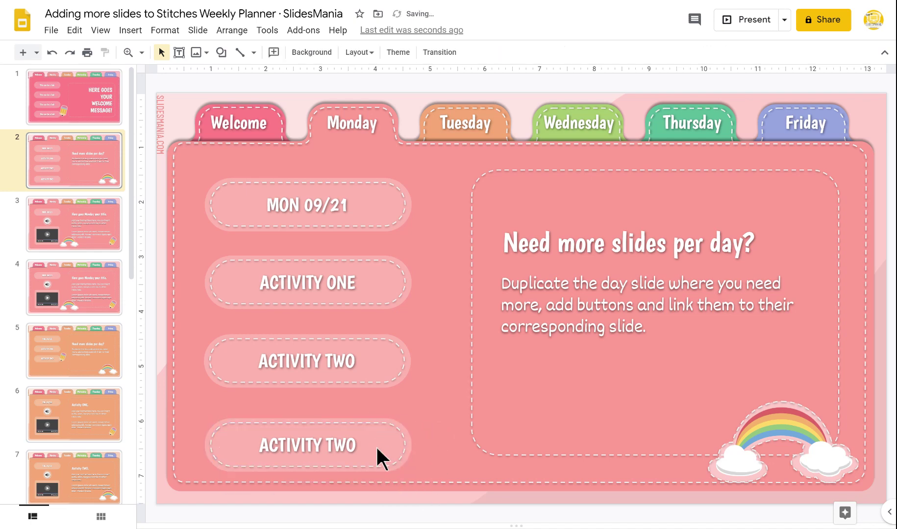
click(375, 445)
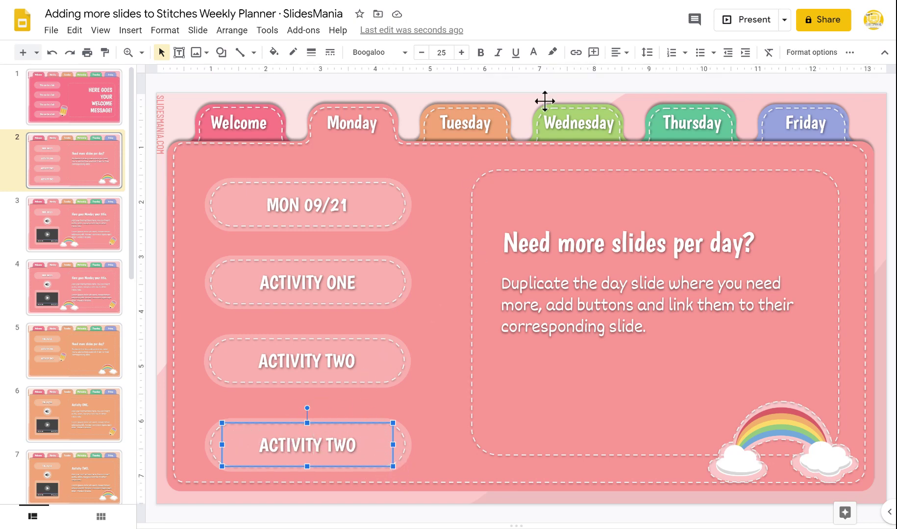
Link the bottom ACTIVITY TWO text to Slide 3 and move the text back onto its pill.
click(575, 52)
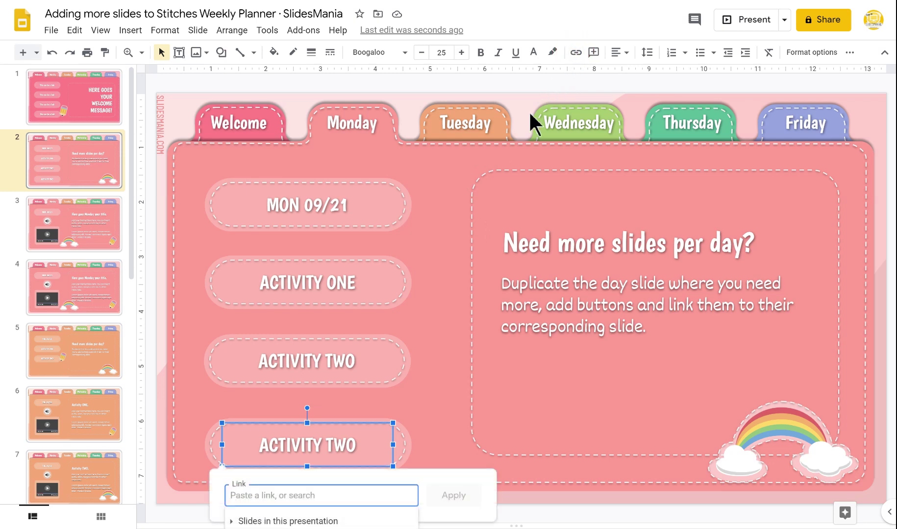
click(330, 521)
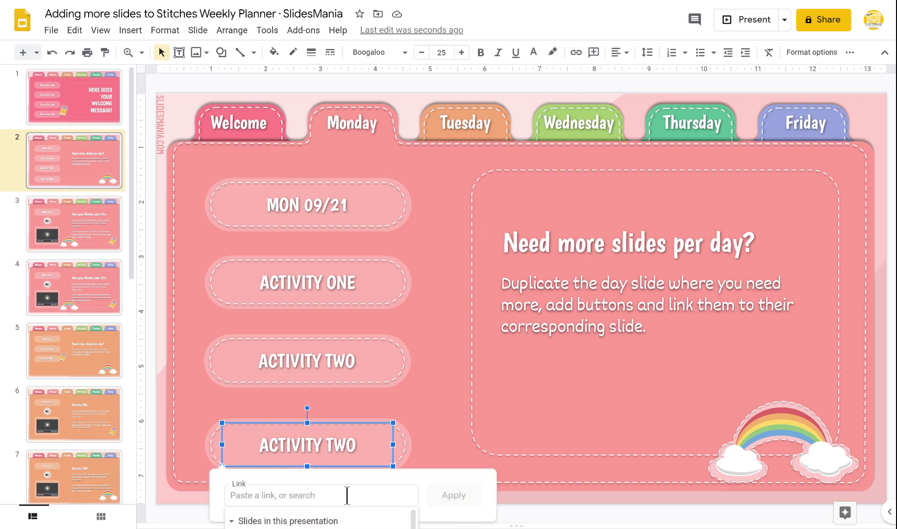
drag(374, 426, 490, 361)
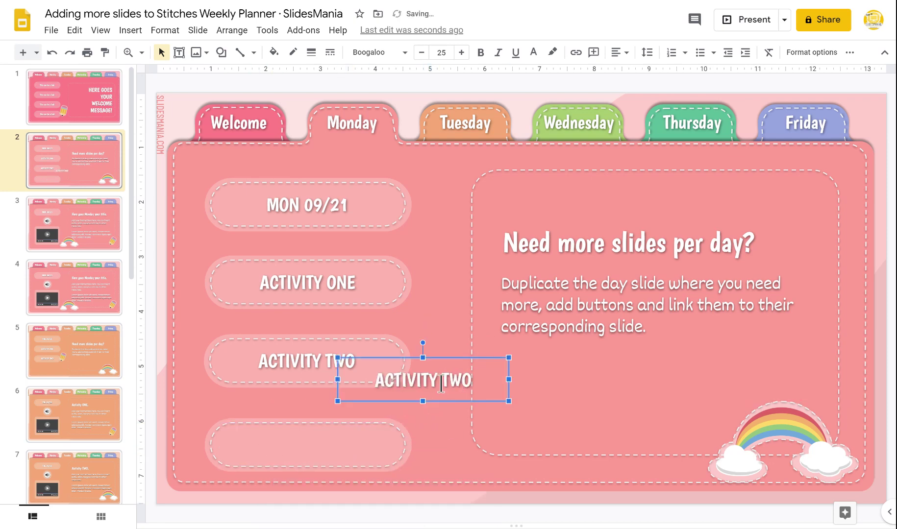
click(576, 52)
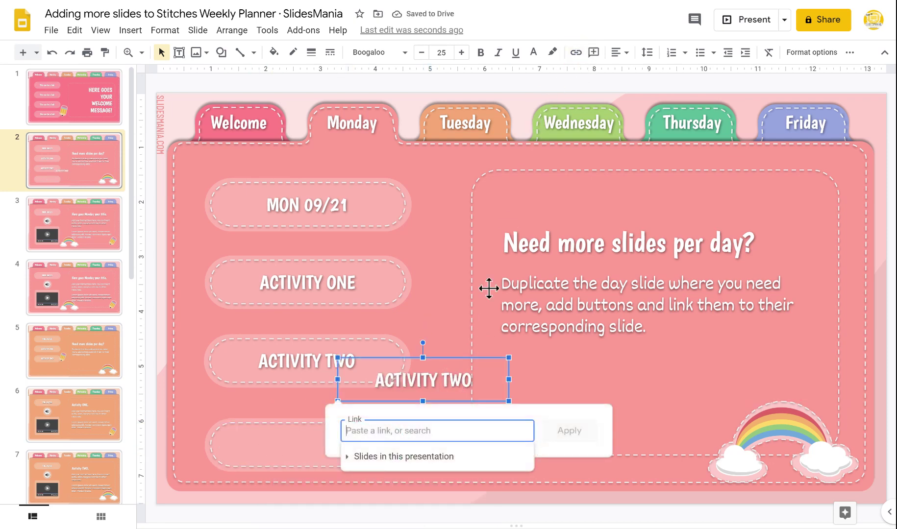
click(444, 456)
drag(530, 452, 528, 472)
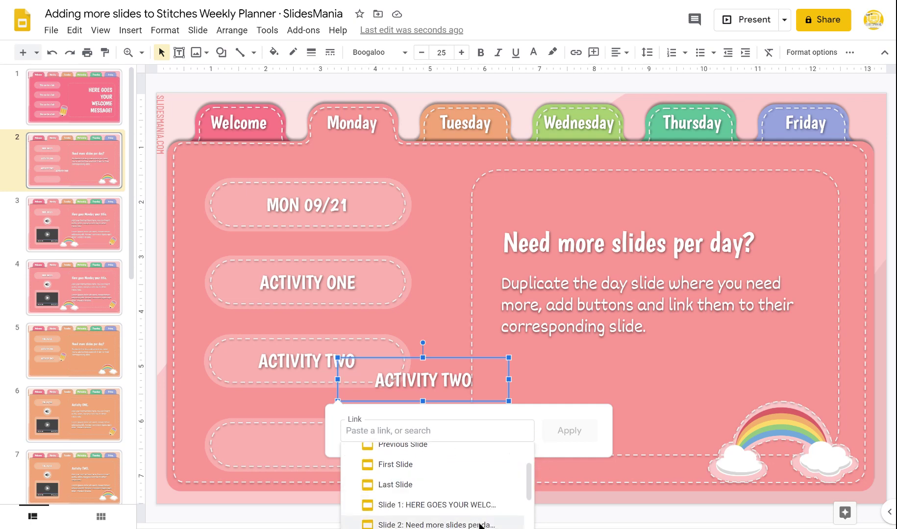
drag(529, 471, 515, 484)
click(484, 488)
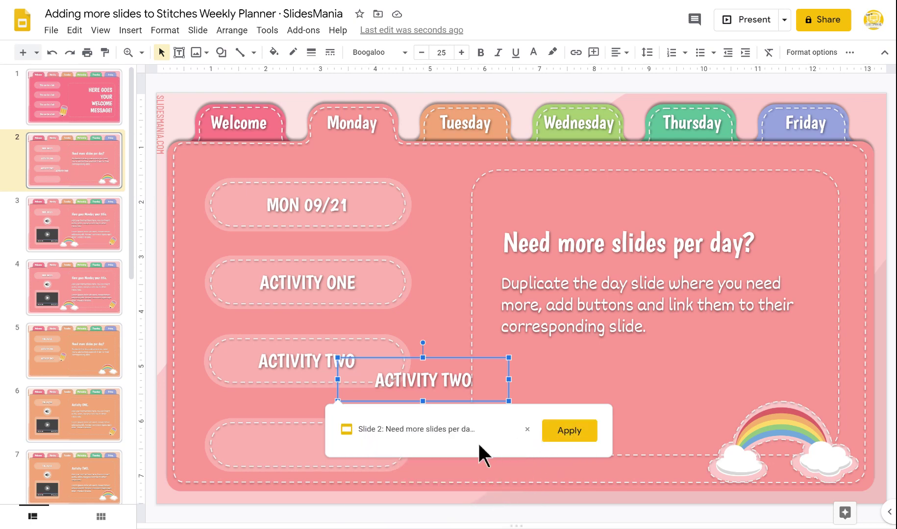
click(525, 427)
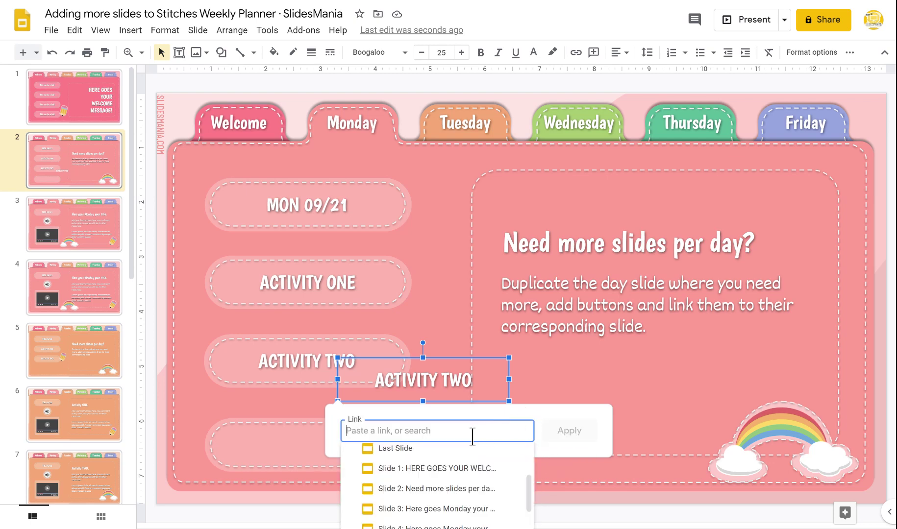
click(483, 512)
click(569, 432)
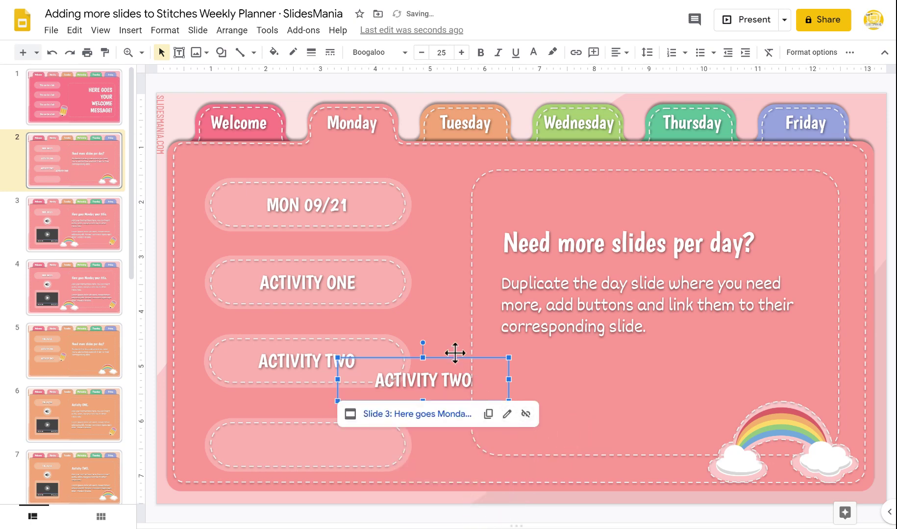
drag(453, 360, 338, 426)
click(438, 455)
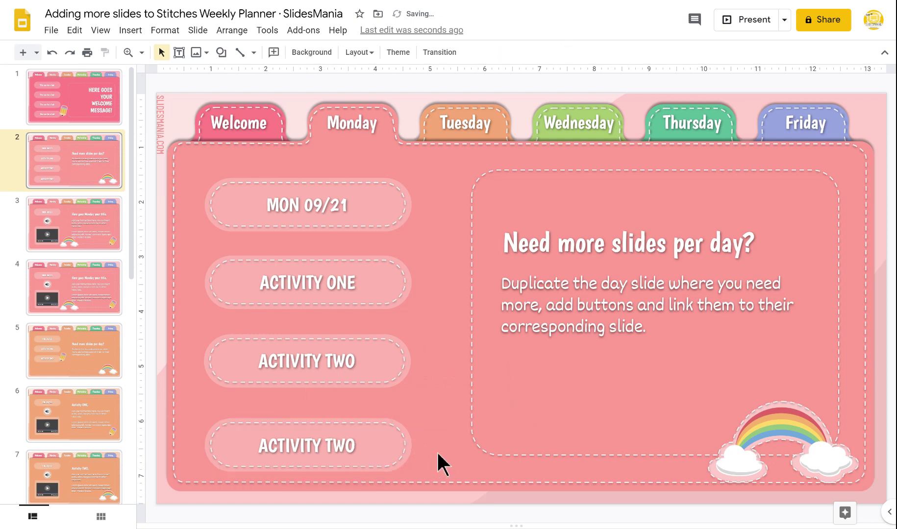
click(299, 449)
double_click(299, 448)
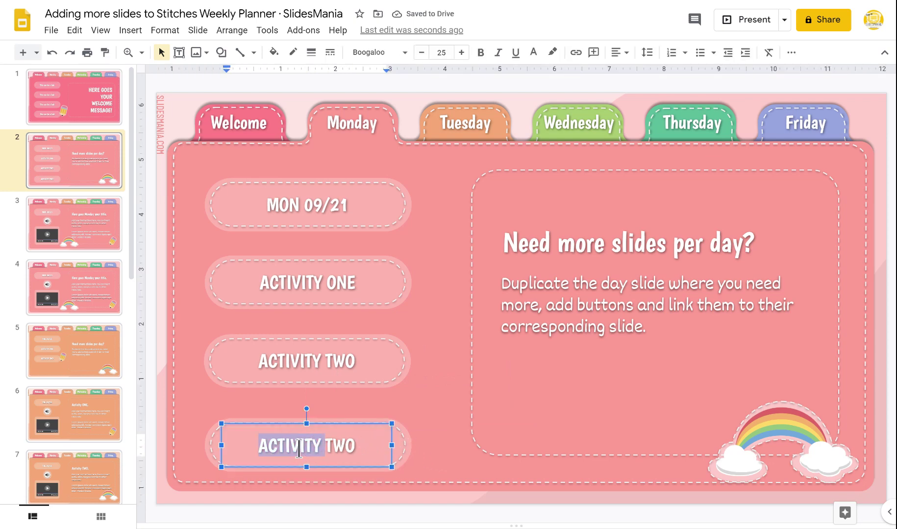
click(330, 449)
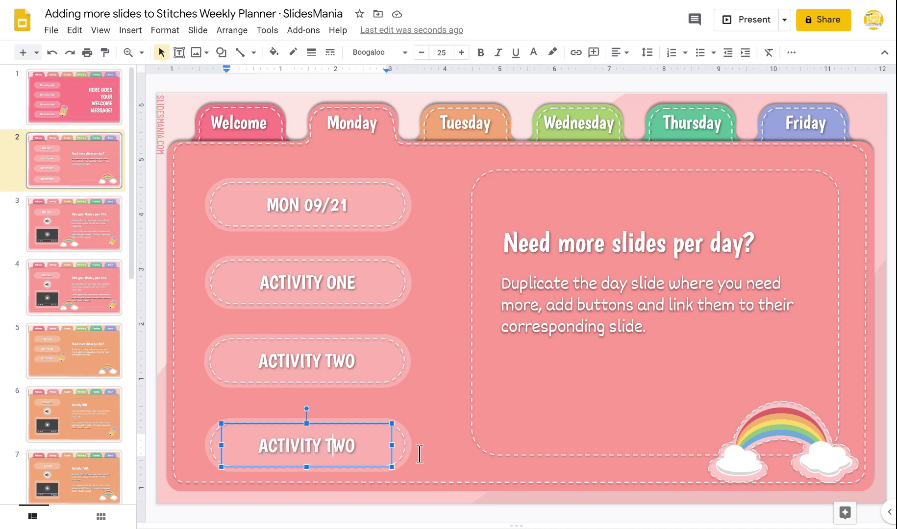
click(576, 52)
click(422, 452)
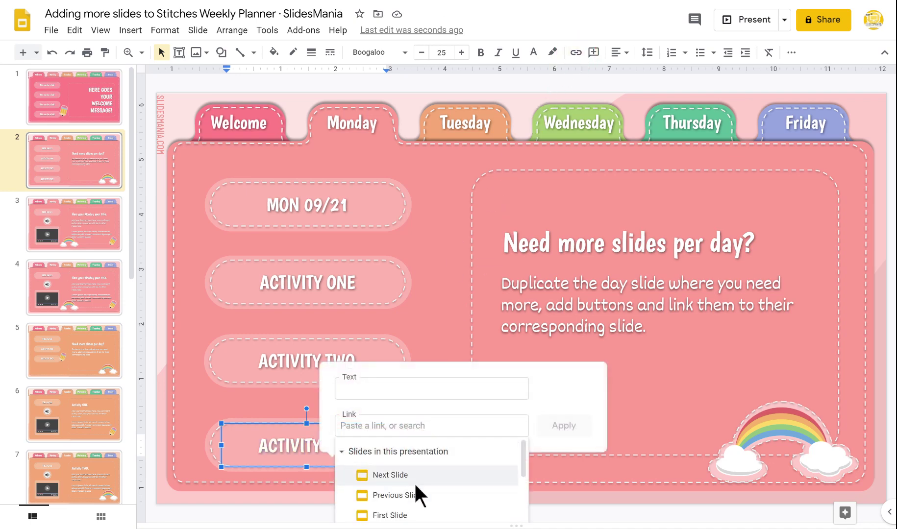
click(416, 473)
click(559, 424)
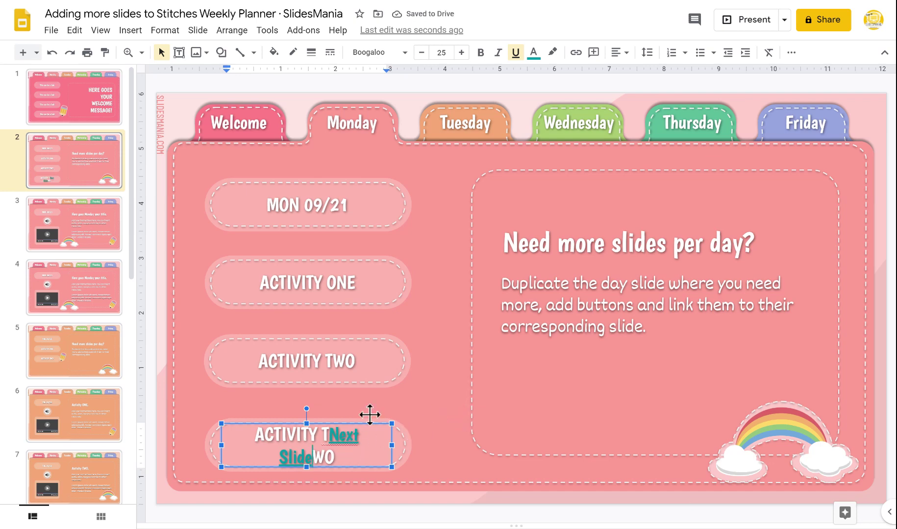
key(ctrl+z)
click(433, 393)
click(388, 429)
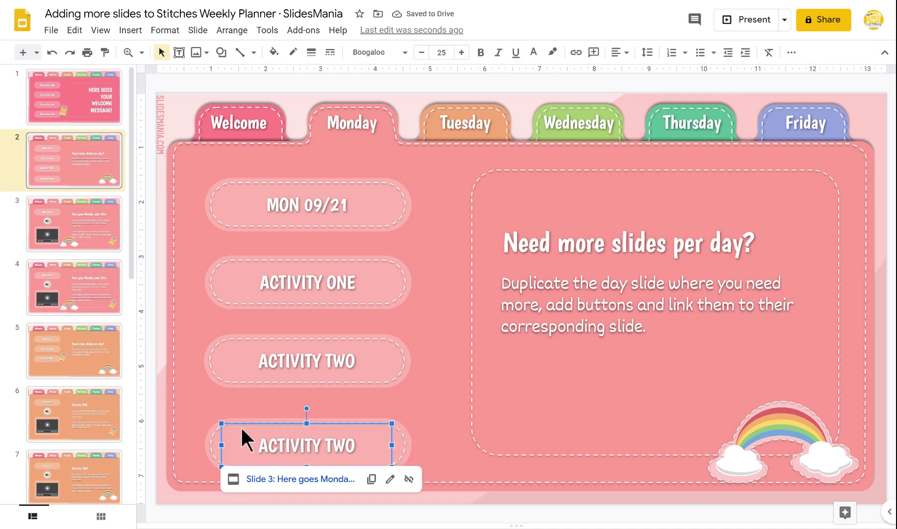
click(312, 446)
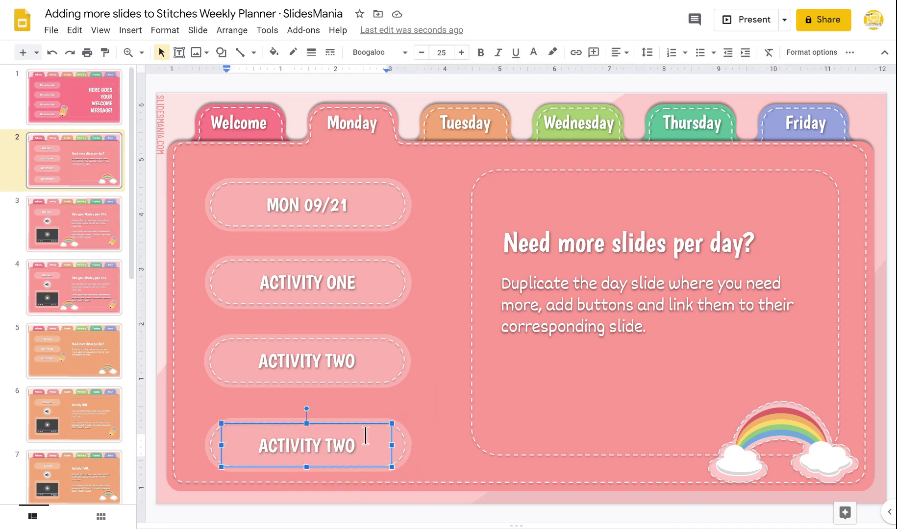
click(390, 426)
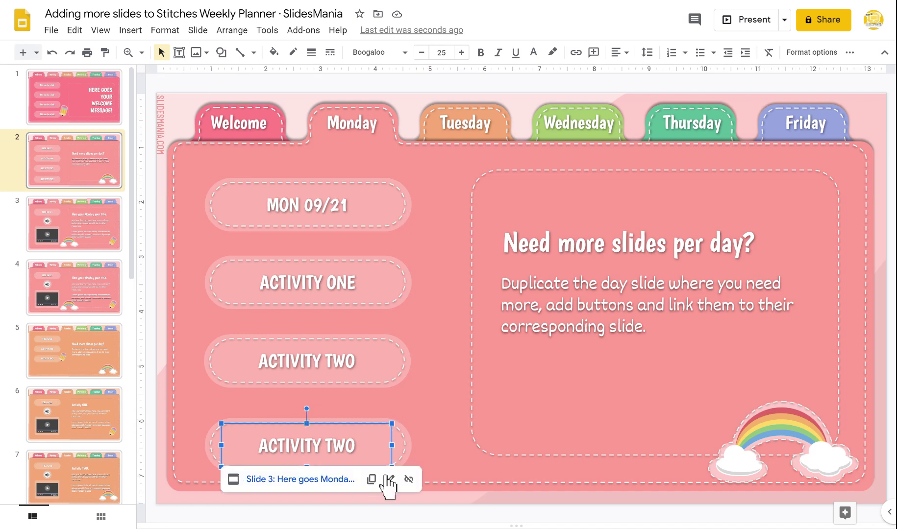
click(426, 365)
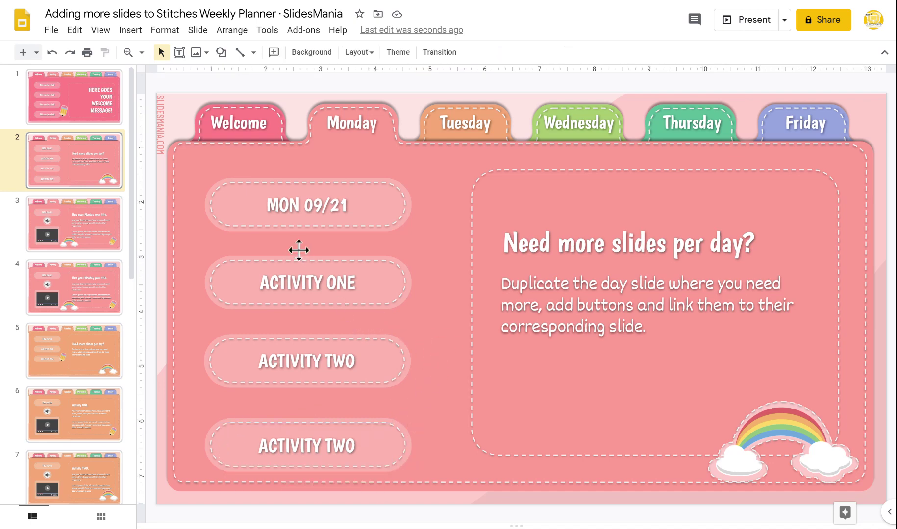